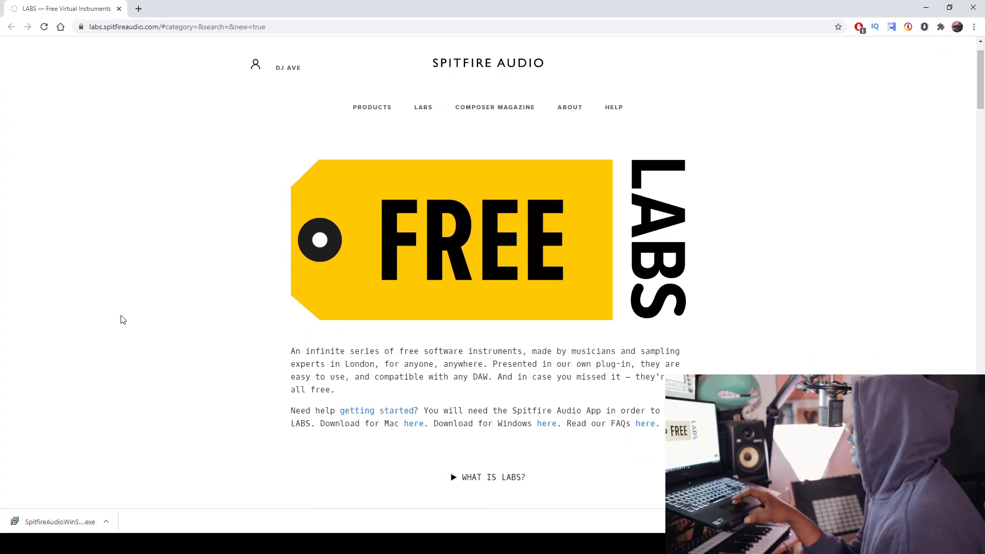
- Reset the LABS page zoom and launch the downloaded Spitfire Audio installer .exe
{"action": "scroll", "coordinate": [123, 319], "scroll_direction": "down", "scroll_amount": 5}
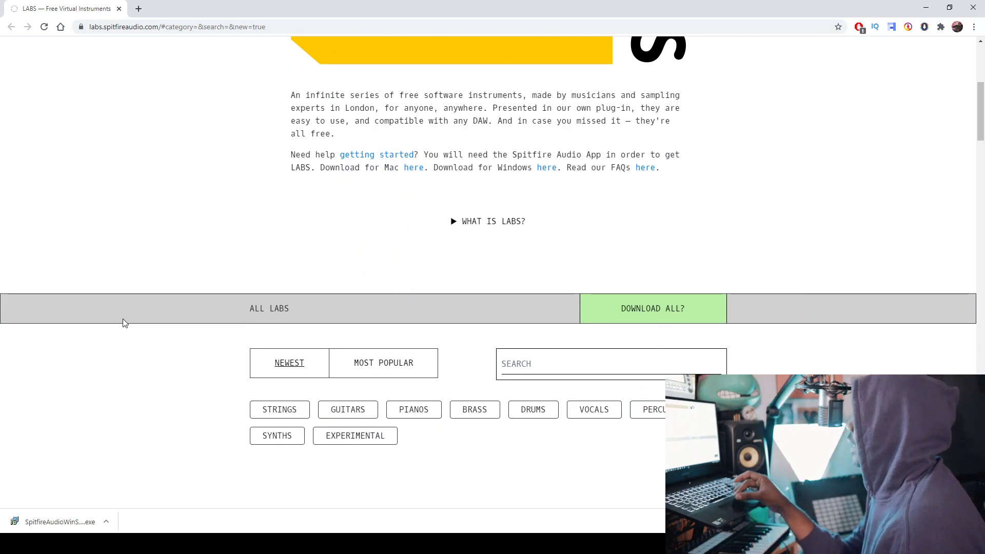
{"action": "scroll", "coordinate": [122, 319], "scroll_direction": "up", "scroll_amount": 3}
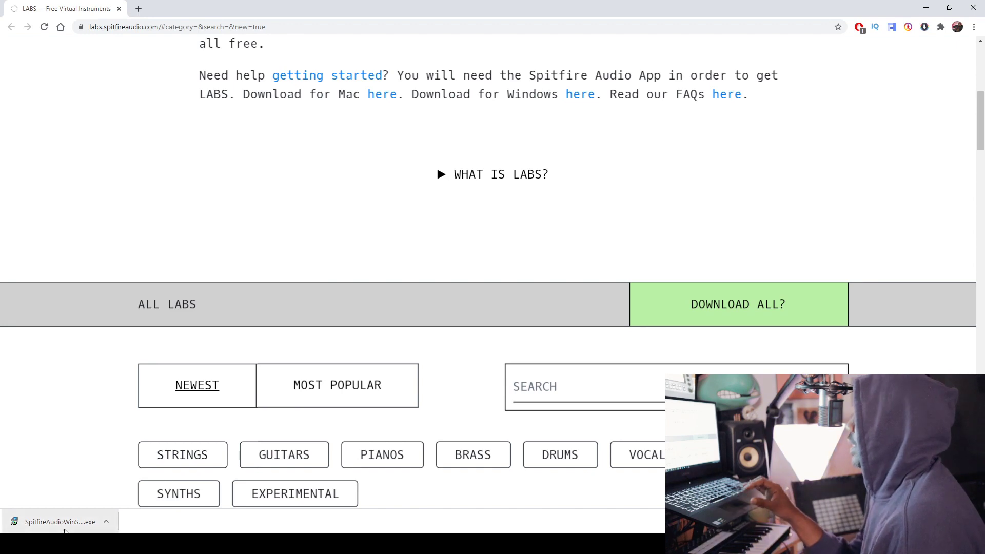
{"action": "key", "text": "ctrl+minus"}
{"action": "key", "text": "ctrl+minus"}
{"action": "key", "text": "ctrl+minus"}
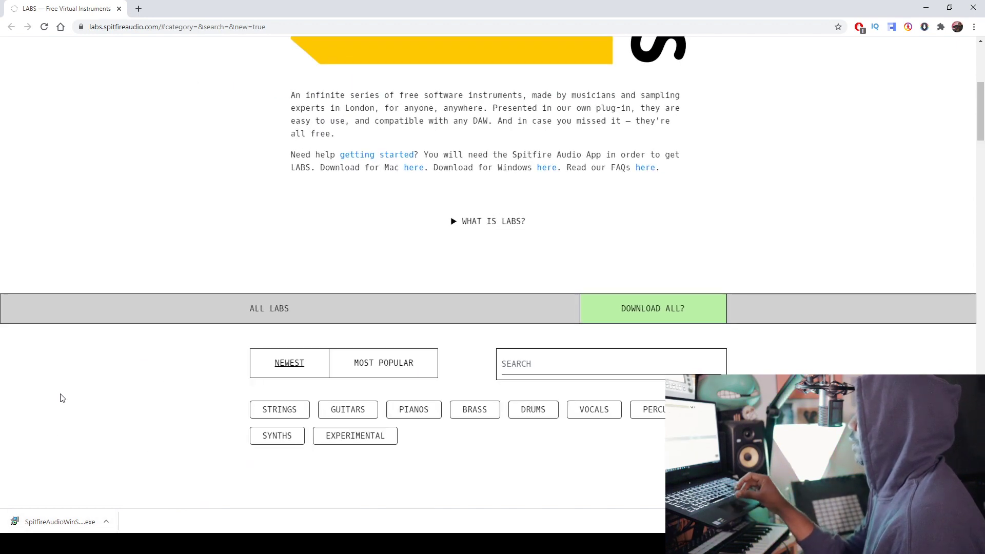
{"action": "left_click", "coordinate": [56, 517]}
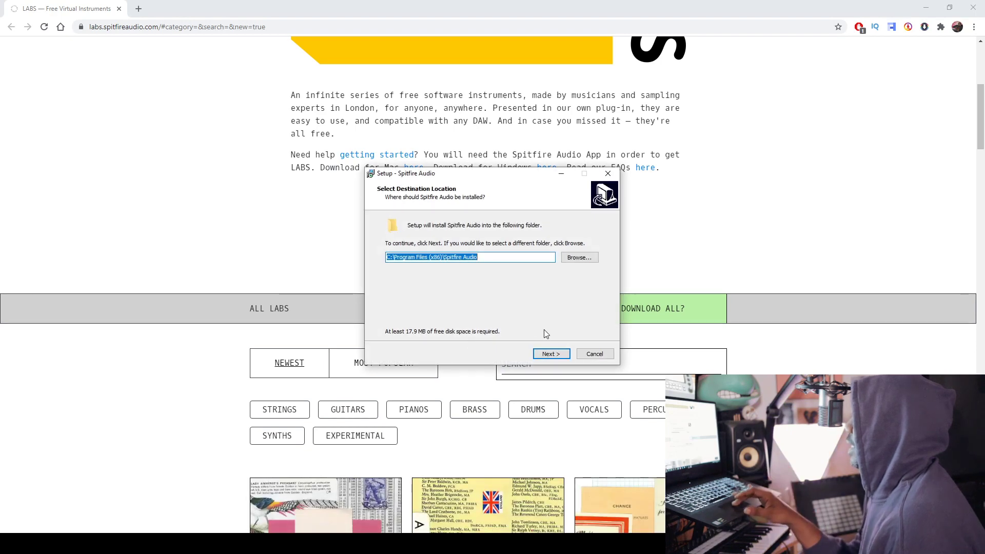
- Install Spitfire Audio to the default folders with a desktop shortcut, launching the app on Finish
{"action": "left_click", "coordinate": [551, 354]}
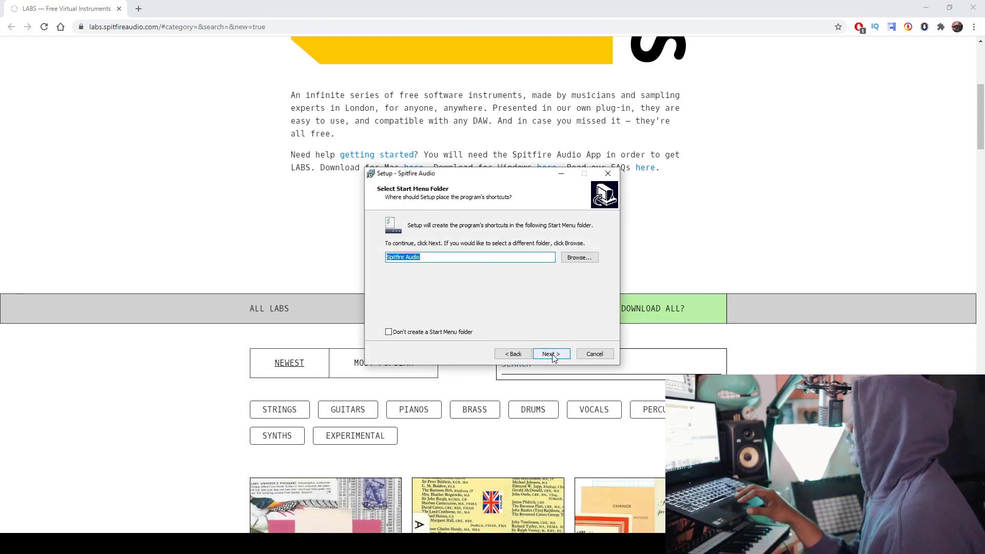
{"action": "left_click", "coordinate": [551, 355]}
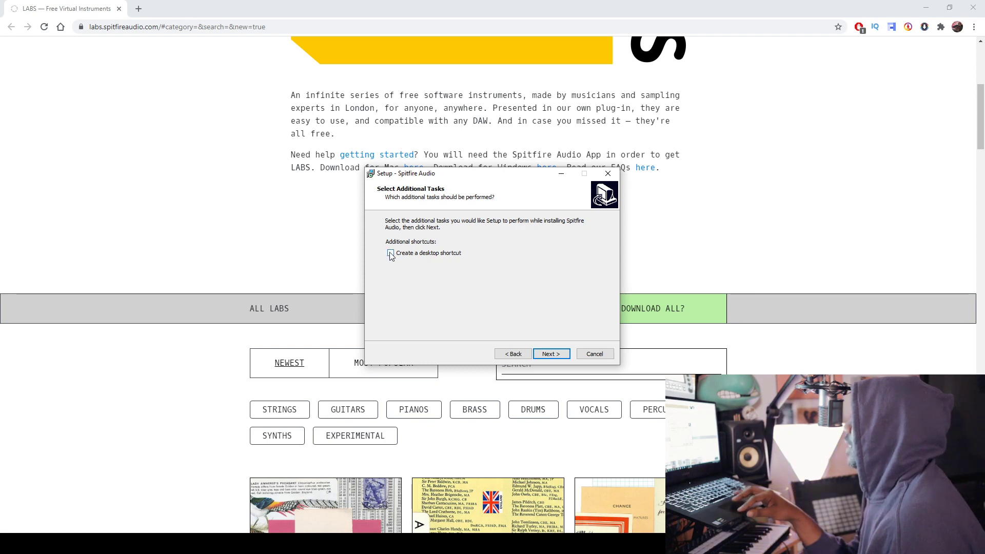
{"action": "left_click", "coordinate": [557, 359]}
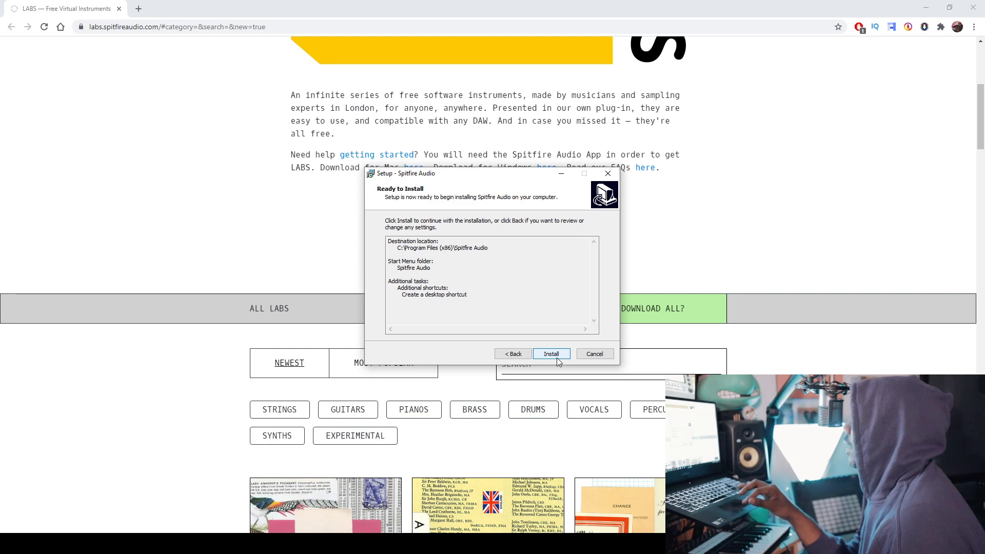
{"action": "left_click", "coordinate": [557, 359]}
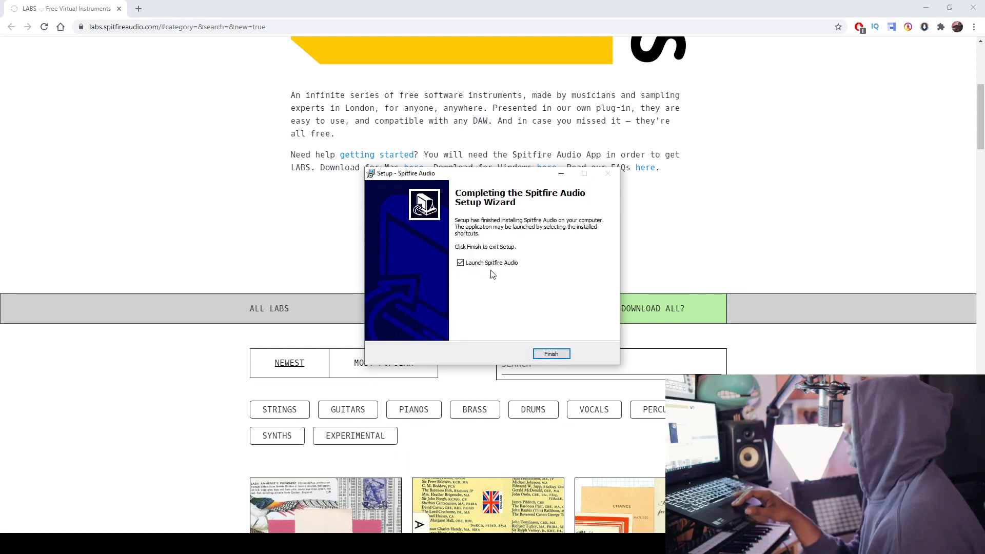
{"action": "left_click", "coordinate": [553, 356]}
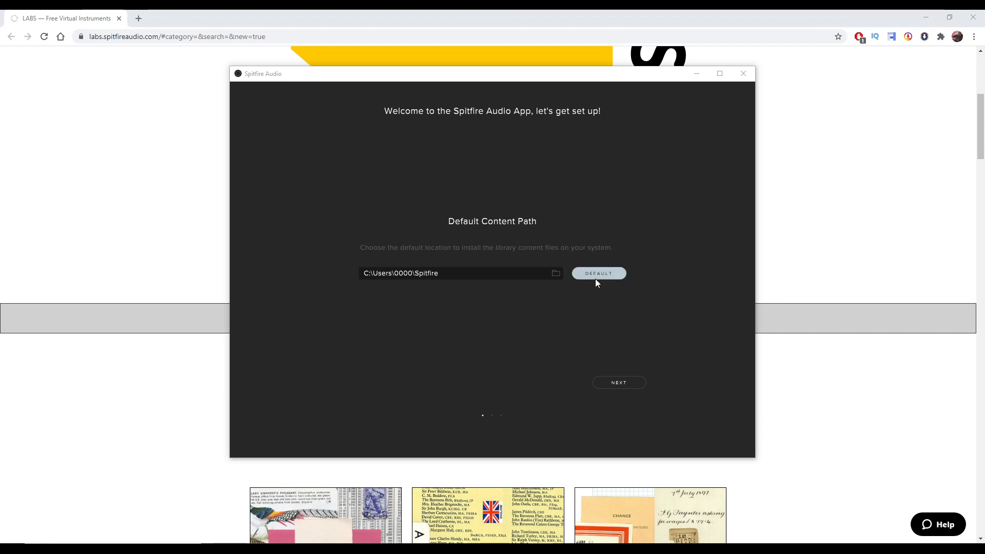
- Keep the default content path and both VST2 plugin paths and finish the welcome wizard
{"action": "left_click", "coordinate": [623, 382]}
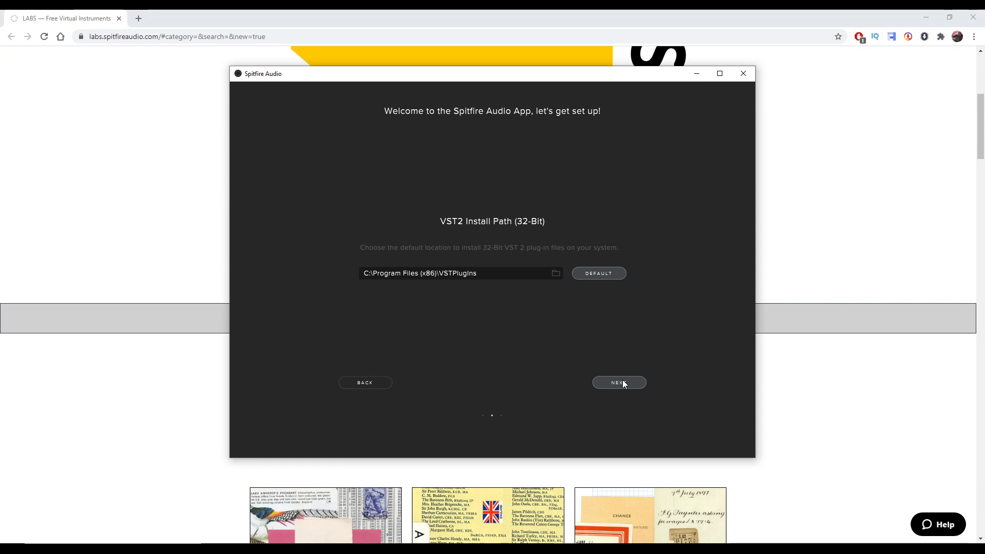
{"action": "left_click", "coordinate": [623, 382]}
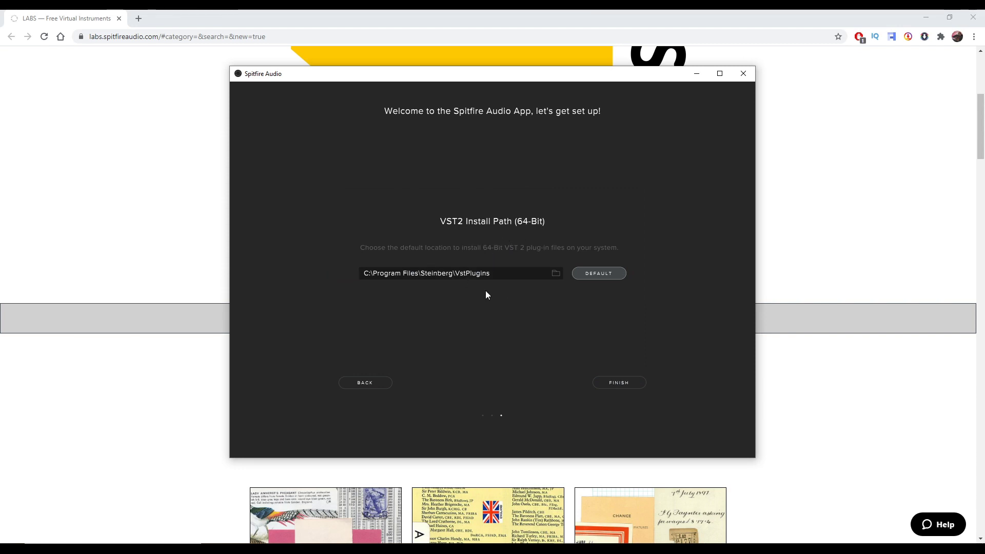
{"action": "left_click", "coordinate": [613, 384]}
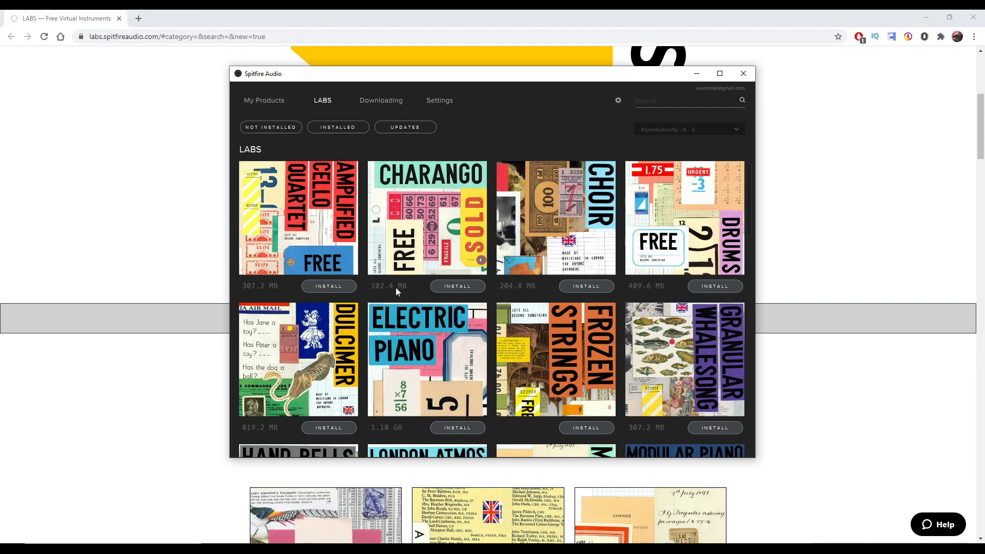
- Install the LABS Charango instrument from the grid and confirm its download
{"action": "scroll", "coordinate": [396, 287], "scroll_direction": "down", "scroll_amount": 8}
{"action": "scroll", "coordinate": [395, 287], "scroll_direction": "down", "scroll_amount": 8}
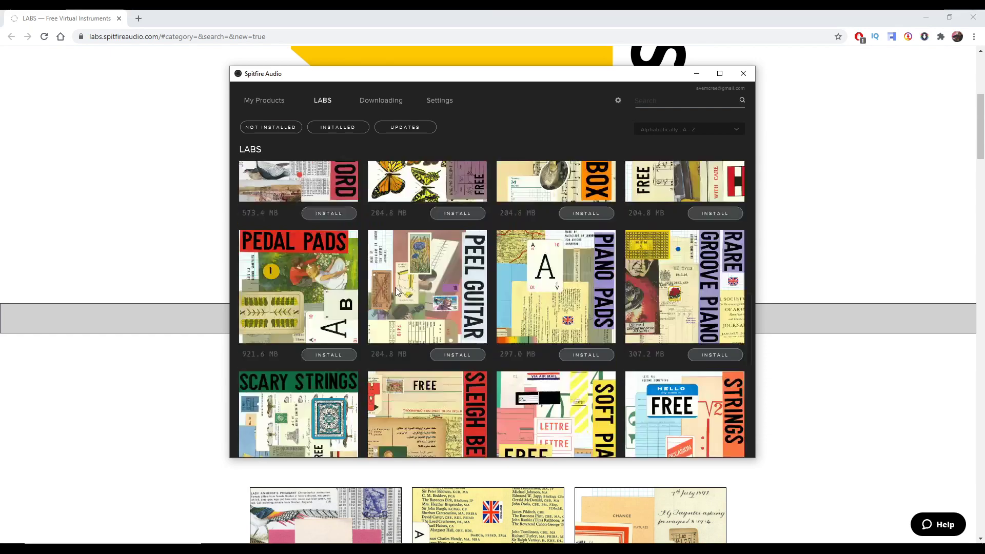
{"action": "scroll", "coordinate": [395, 287], "scroll_direction": "up", "scroll_amount": 4}
{"action": "scroll", "coordinate": [396, 287], "scroll_direction": "up", "scroll_amount": 10}
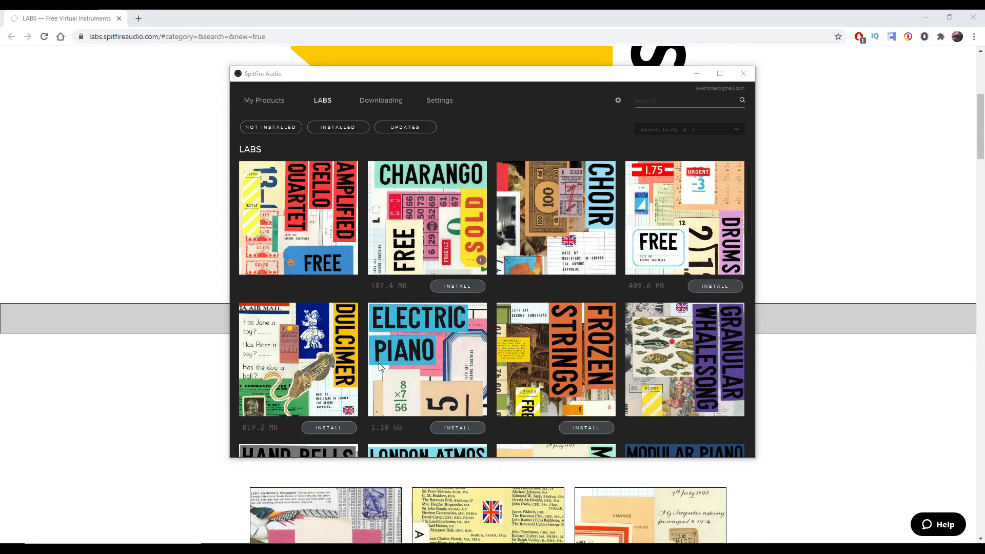
{"action": "scroll", "coordinate": [360, 310], "scroll_direction": "down", "scroll_amount": 2}
{"action": "scroll", "coordinate": [360, 310], "scroll_direction": "up", "scroll_amount": 2}
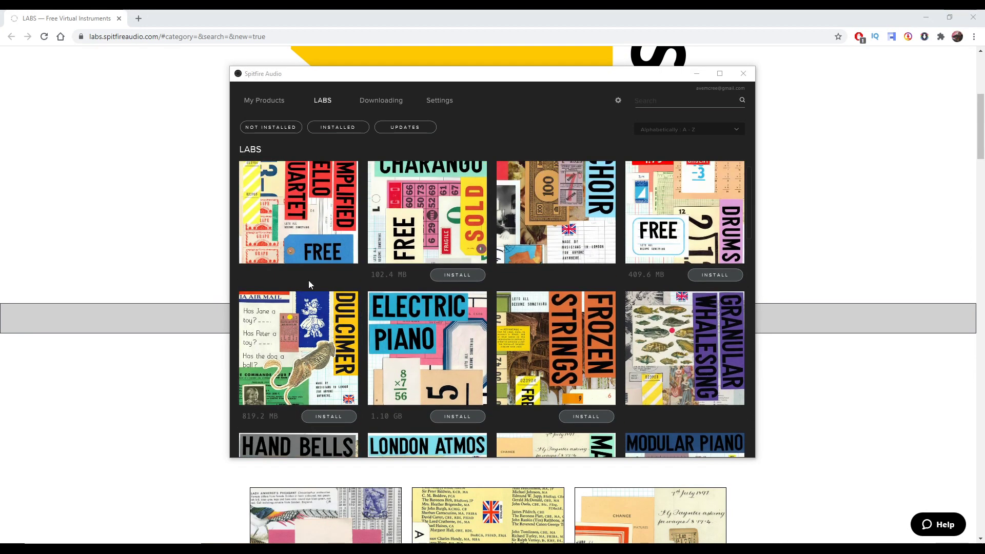
{"action": "scroll", "coordinate": [296, 233], "scroll_direction": "up", "scroll_amount": 1}
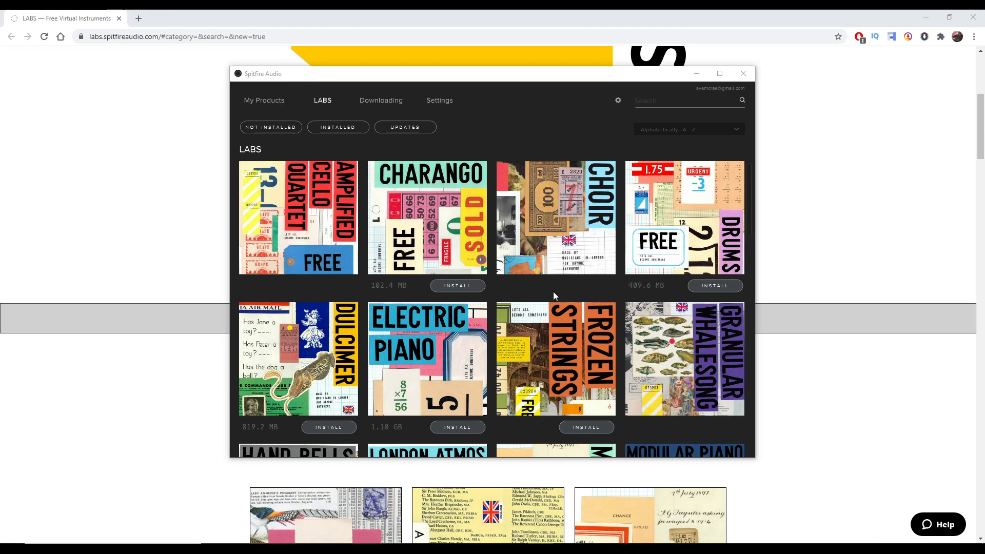
{"action": "left_click", "coordinate": [469, 285]}
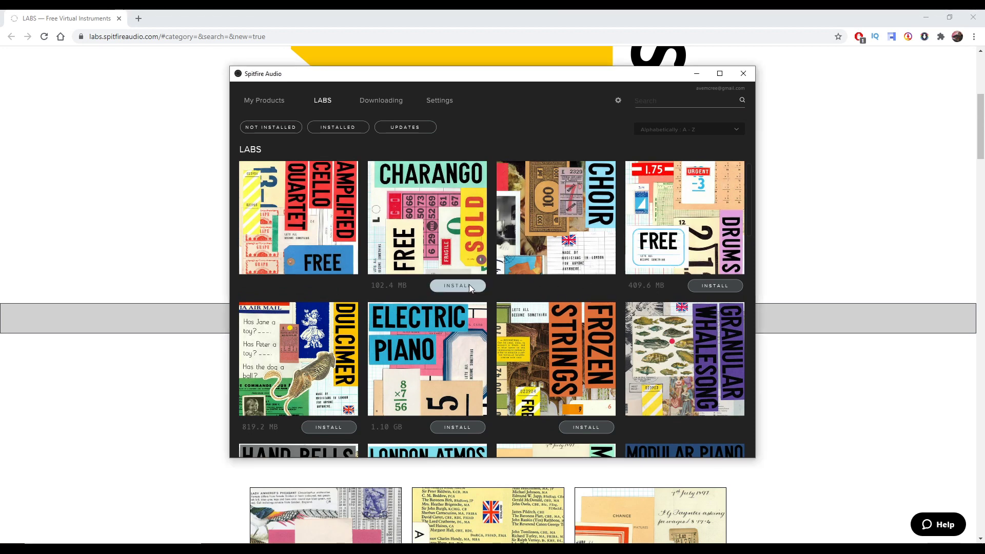
{"action": "left_click", "coordinate": [562, 332]}
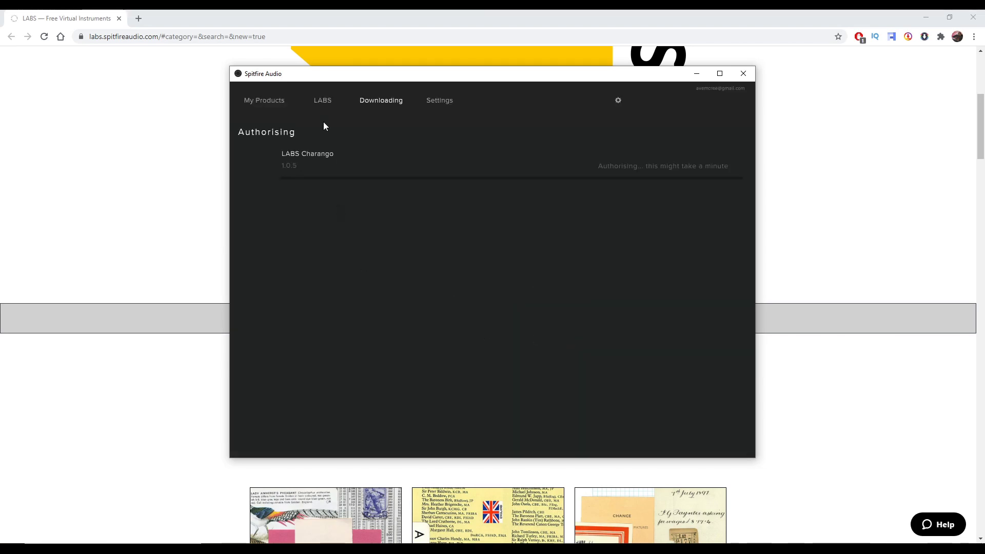
- Return to the LABS instrument catalogue and browse the grid
{"action": "left_click", "coordinate": [323, 102]}
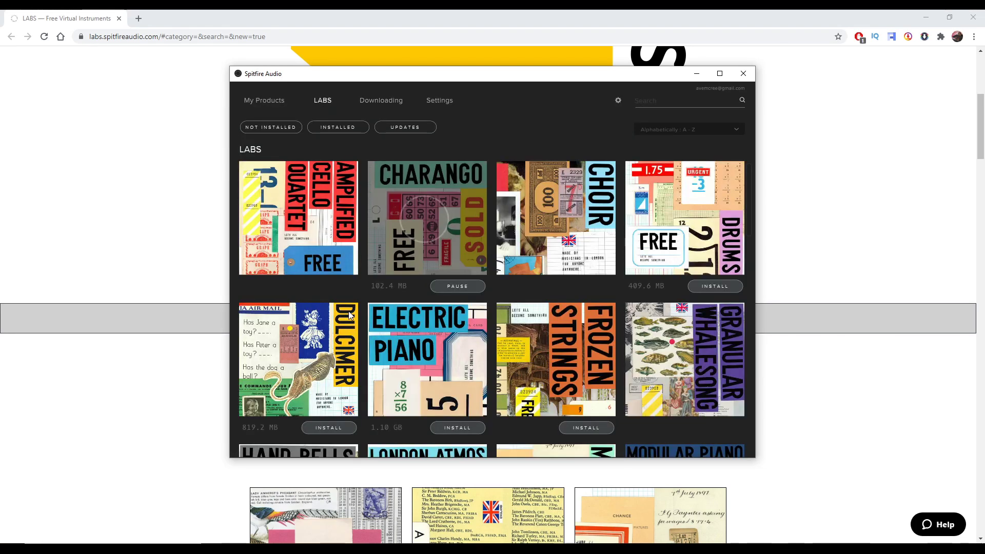
{"action": "scroll", "coordinate": [348, 311], "scroll_direction": "down", "scroll_amount": 3}
{"action": "scroll", "coordinate": [348, 311], "scroll_direction": "down", "scroll_amount": 10}
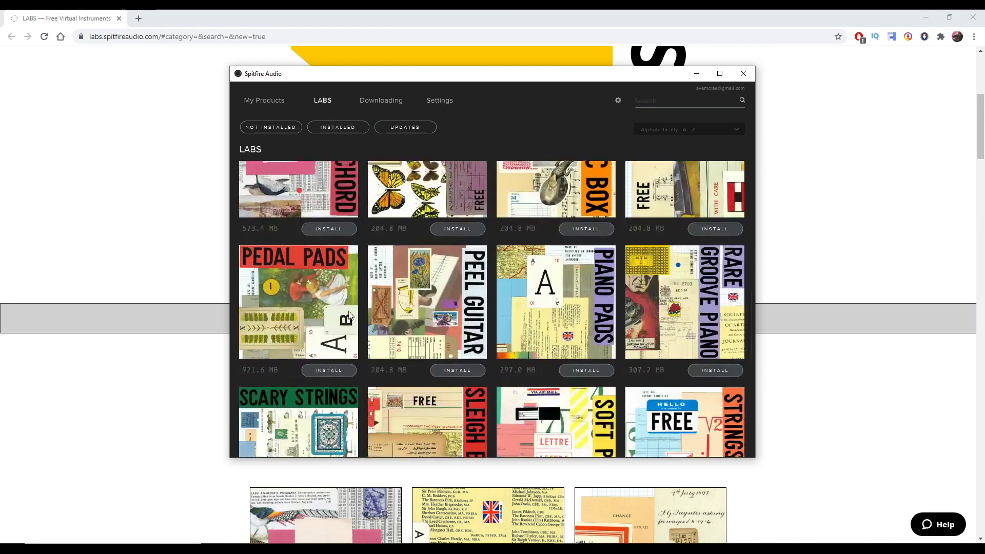
{"action": "scroll", "coordinate": [349, 315], "scroll_direction": "down", "scroll_amount": 3}
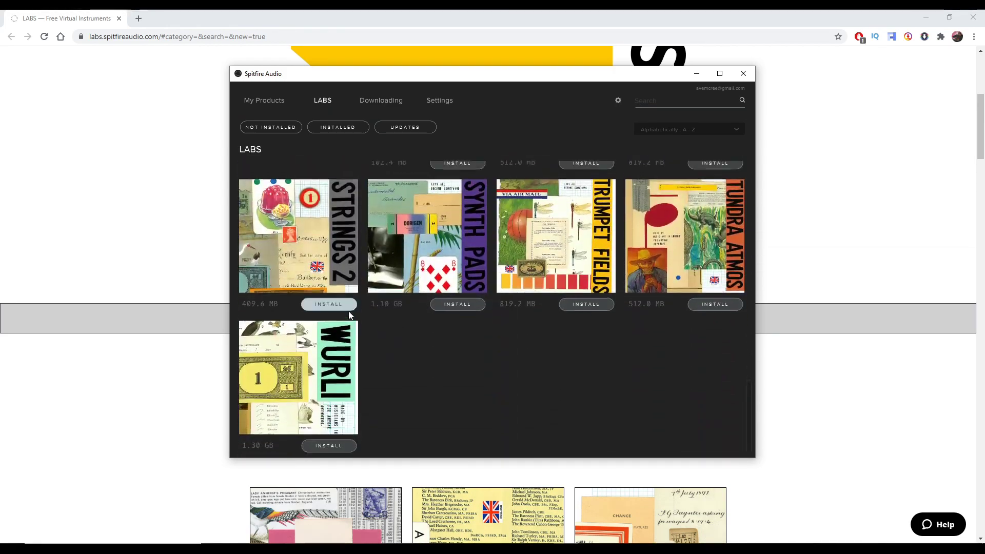
{"action": "scroll", "coordinate": [349, 310], "scroll_direction": "up", "scroll_amount": 5}
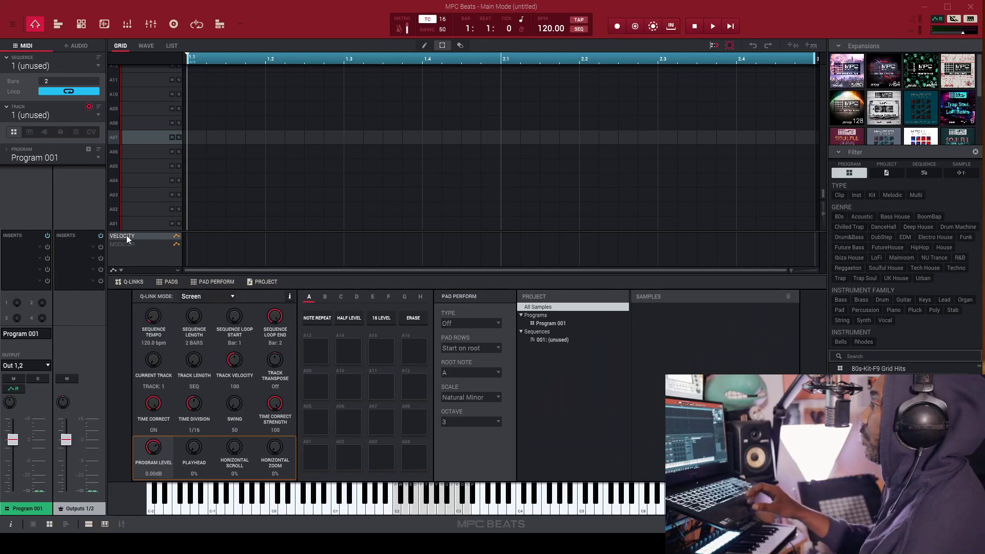
- Make Plugin 001 a LABS plugin track from the VST list and open its Choir: Long window
{"action": "left_click", "coordinate": [42, 131]}
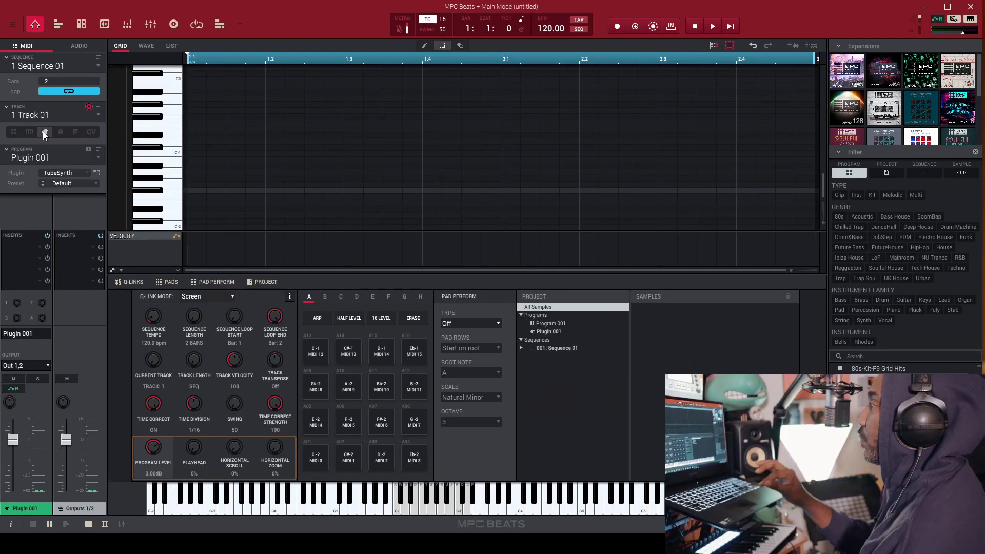
{"action": "left_click", "coordinate": [75, 174]}
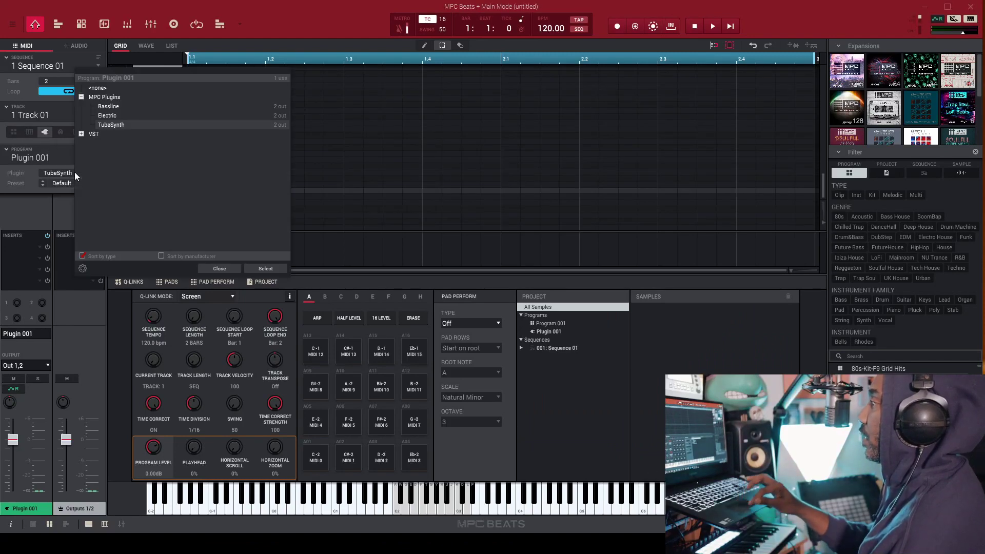
{"action": "left_click", "coordinate": [81, 132]}
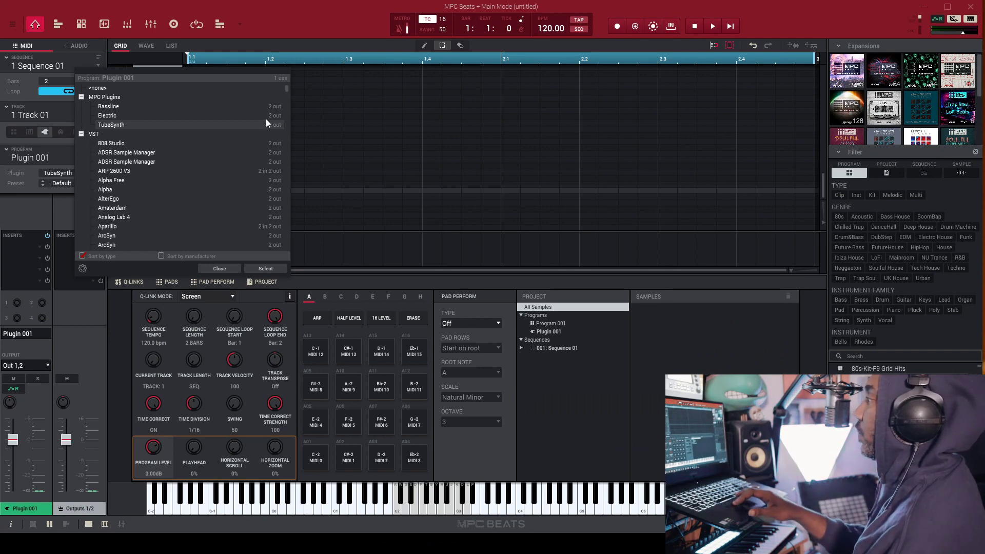
{"action": "scroll", "coordinate": [168, 165], "scroll_direction": "down", "scroll_amount": 15}
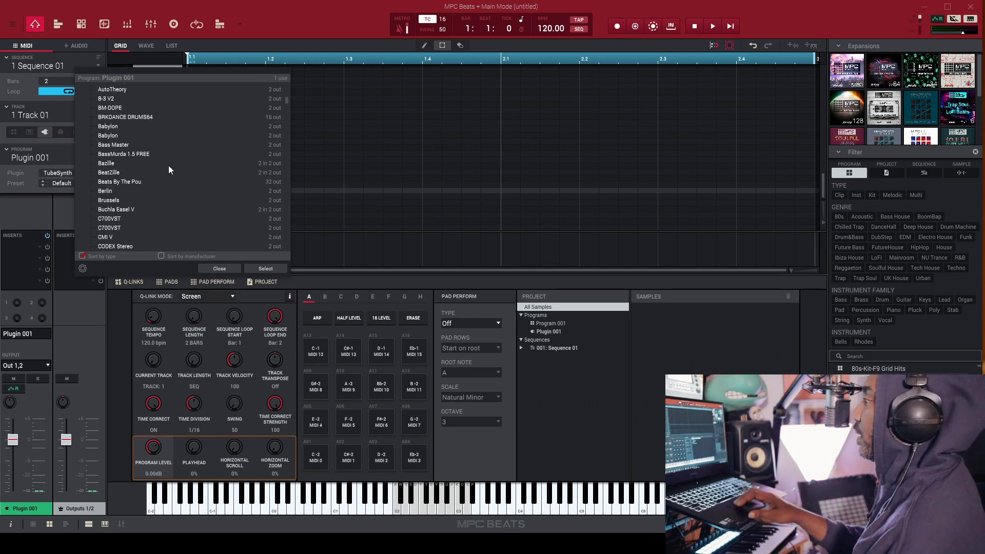
{"action": "scroll", "coordinate": [168, 165], "scroll_direction": "down", "scroll_amount": 20}
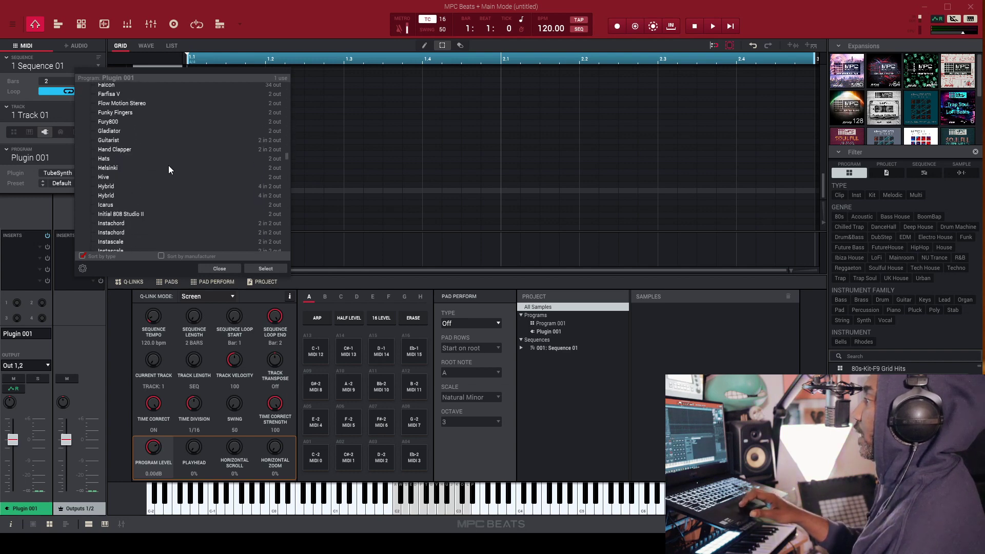
{"action": "scroll", "coordinate": [168, 165], "scroll_direction": "down", "scroll_amount": 5}
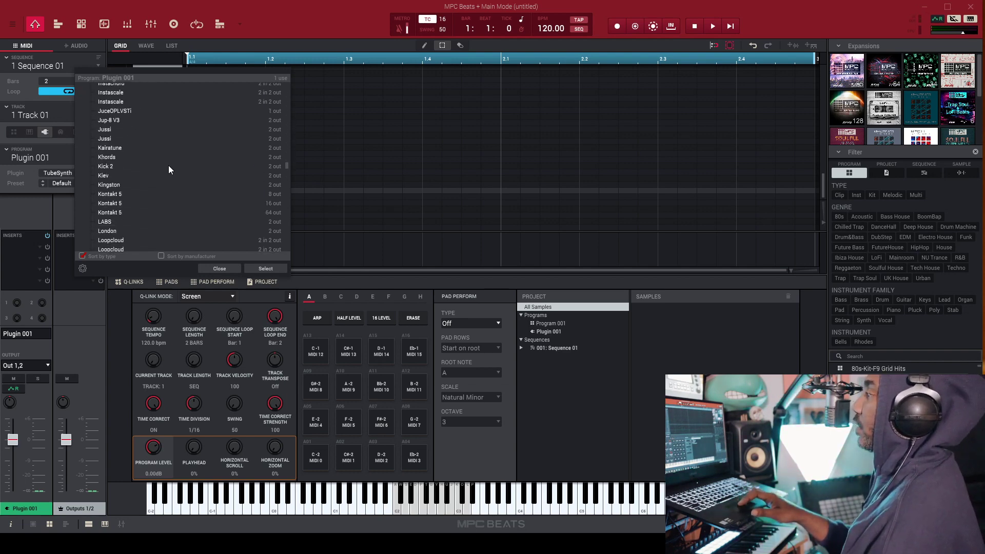
{"action": "left_click", "coordinate": [121, 220]}
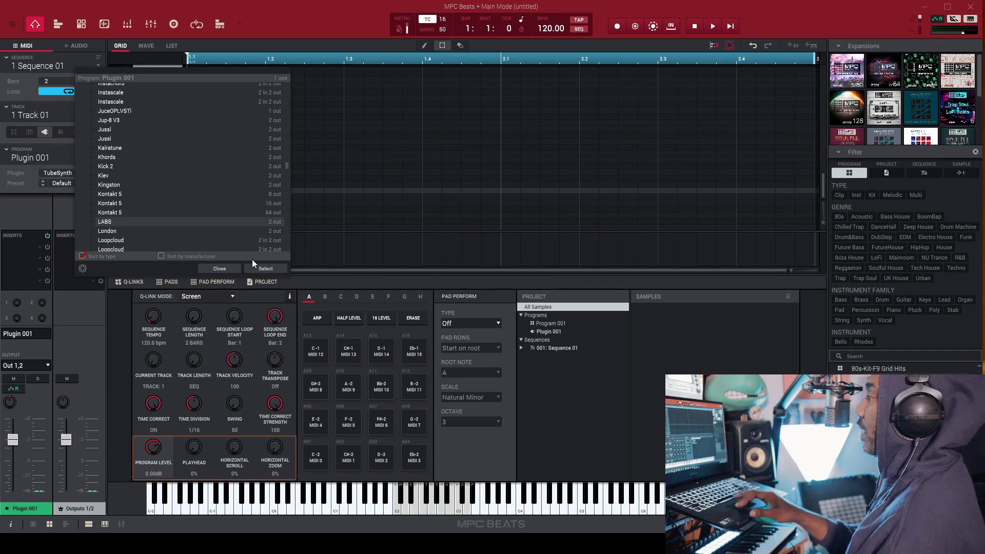
{"action": "left_click", "coordinate": [264, 268]}
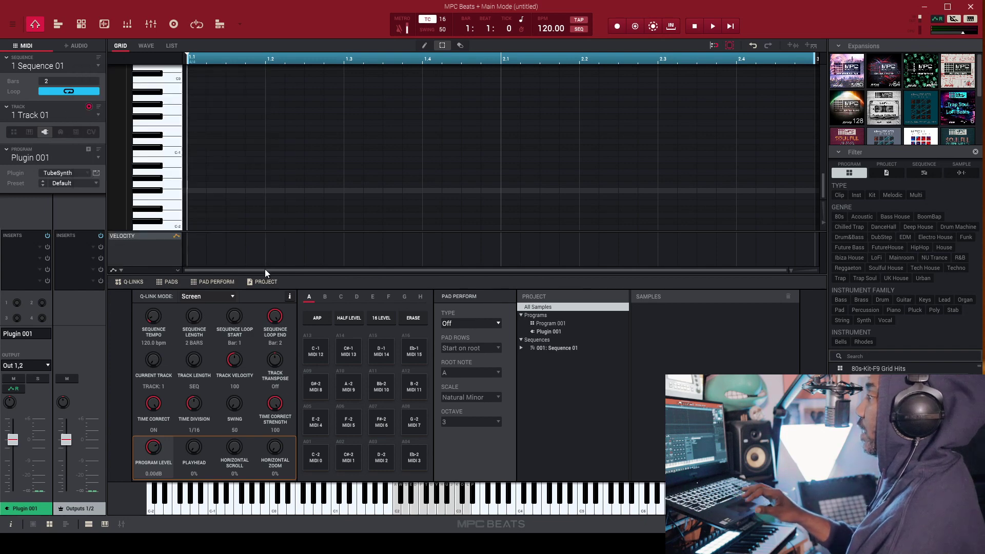
{"action": "left_click", "coordinate": [96, 174]}
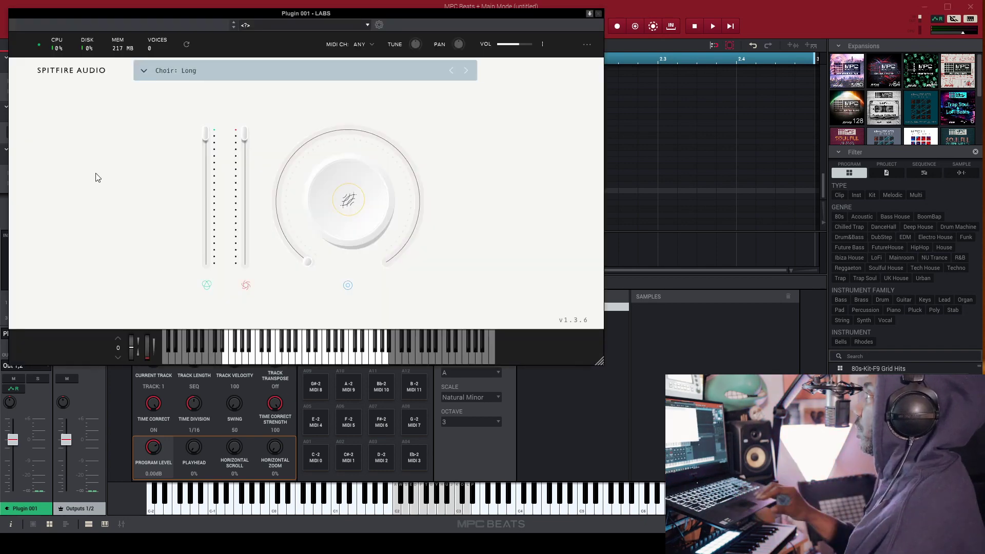
- Resize the LABS window, step to the Modular Pianos: 02 Granular Wurli preset, and close it
{"action": "double_click", "coordinate": [198, 15]}
{"action": "left_click_drag", "start_coordinate": [826, 482], "coordinate": [620, 312]}
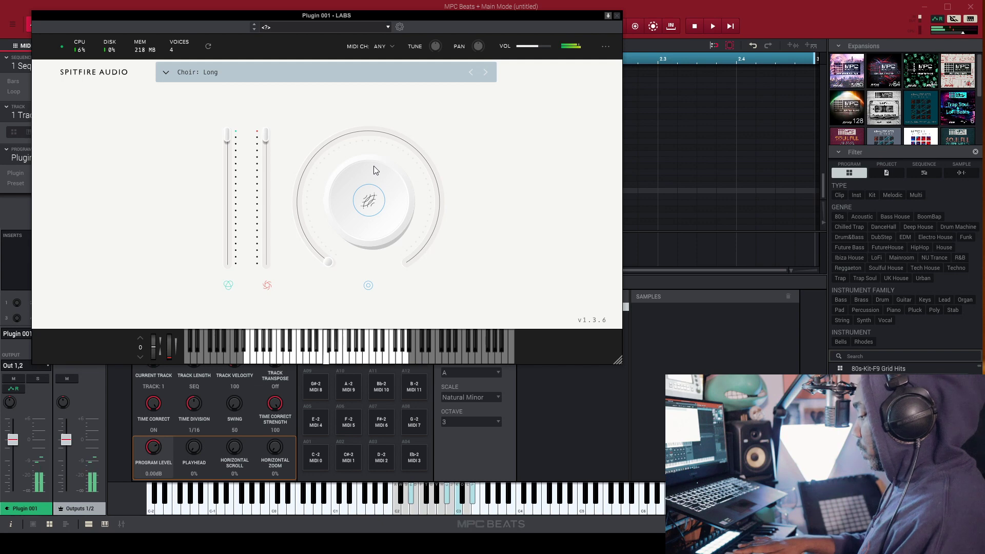
{"action": "left_click", "coordinate": [485, 72]}
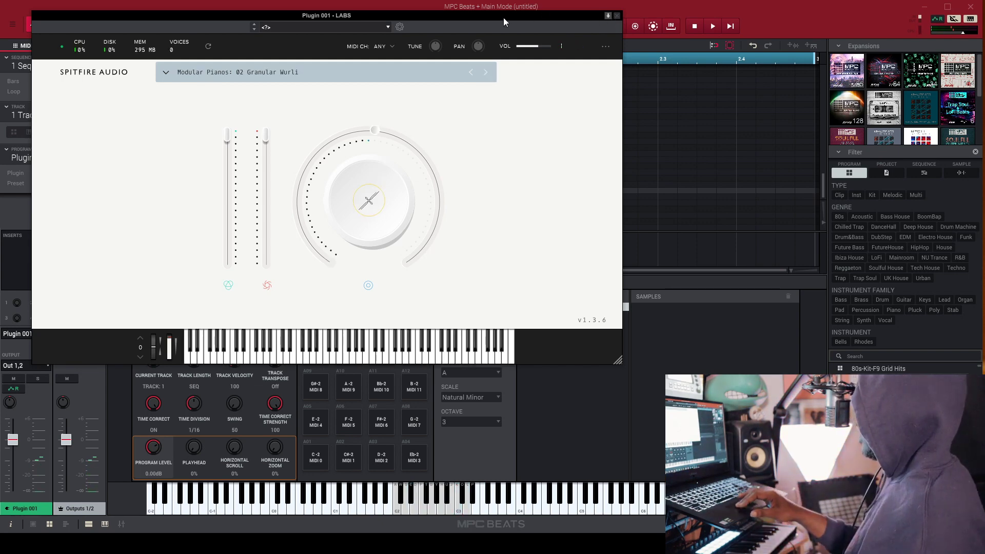
{"action": "left_click", "coordinate": [616, 16]}
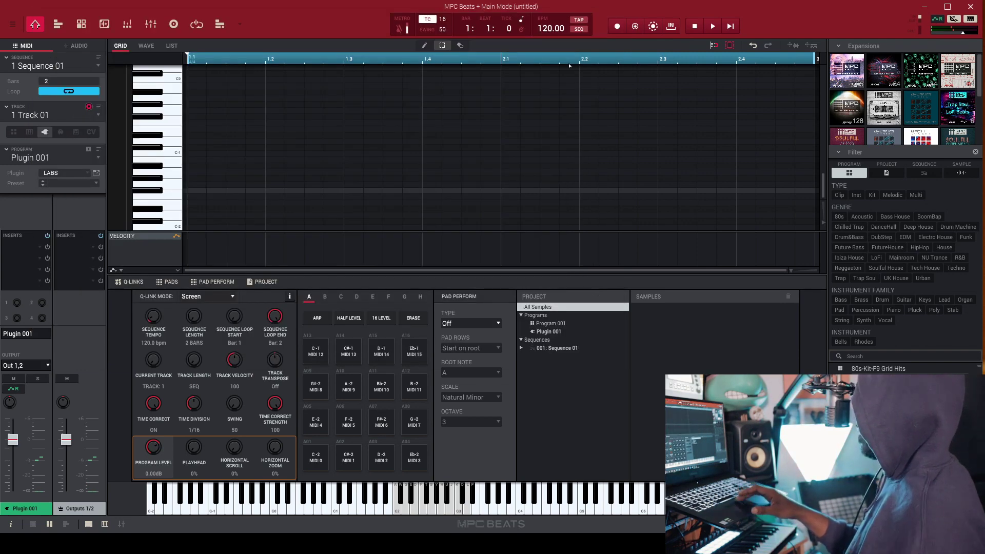
- Set pad Type to Progressions, load Classic > Jamiroquasi 03, and start playback
{"action": "left_click", "coordinate": [496, 322]}
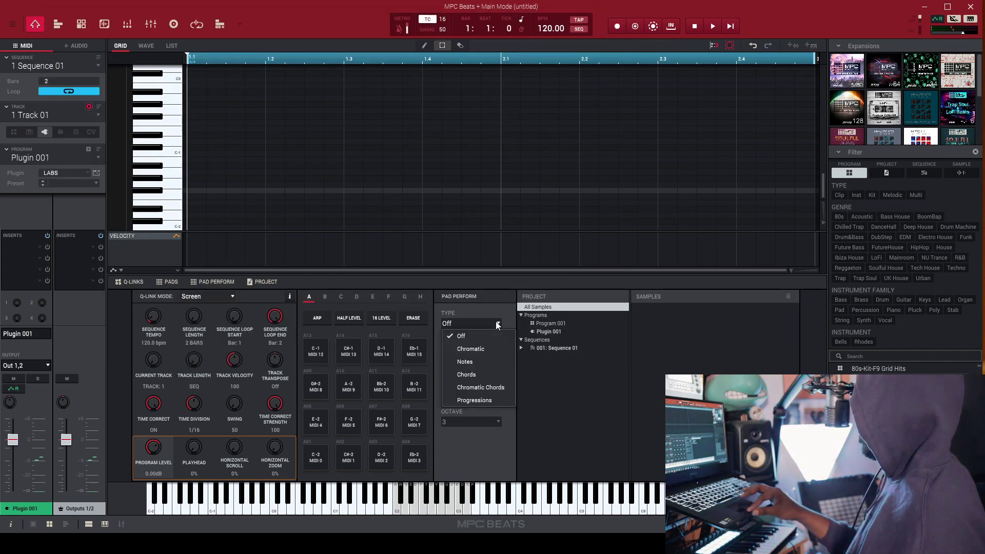
{"action": "left_click", "coordinate": [491, 399]}
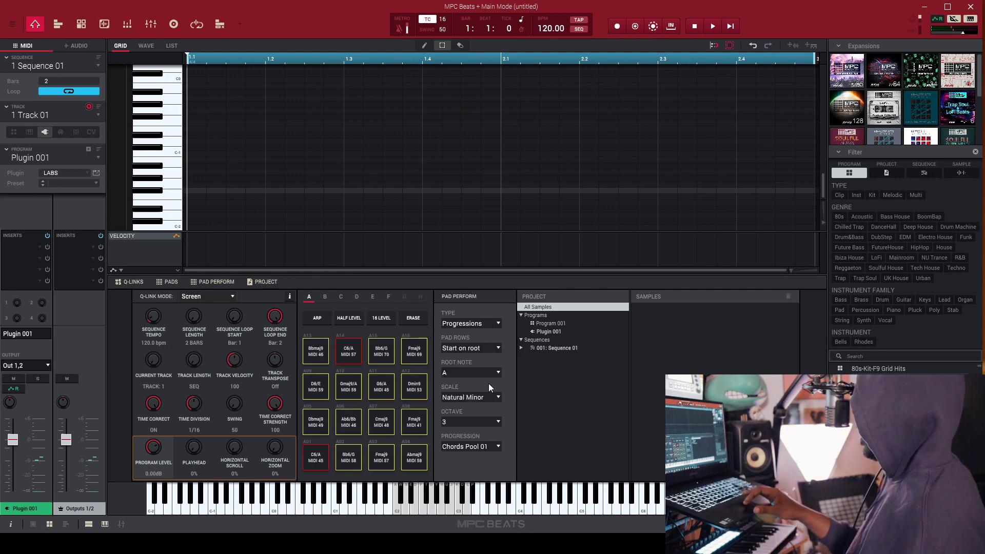
{"action": "left_click", "coordinate": [484, 447]}
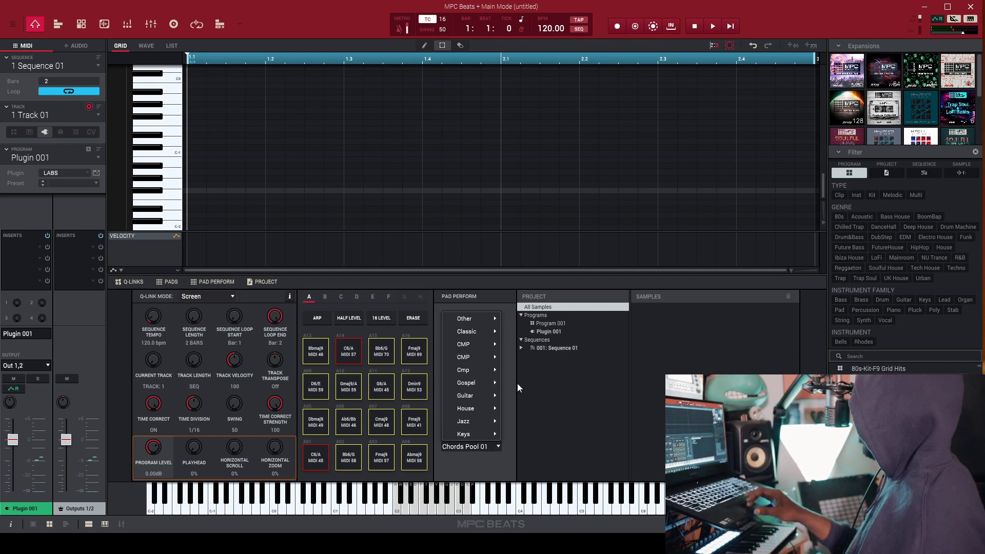
{"action": "left_click", "coordinate": [534, 332]}
{"action": "key", "text": "space"}
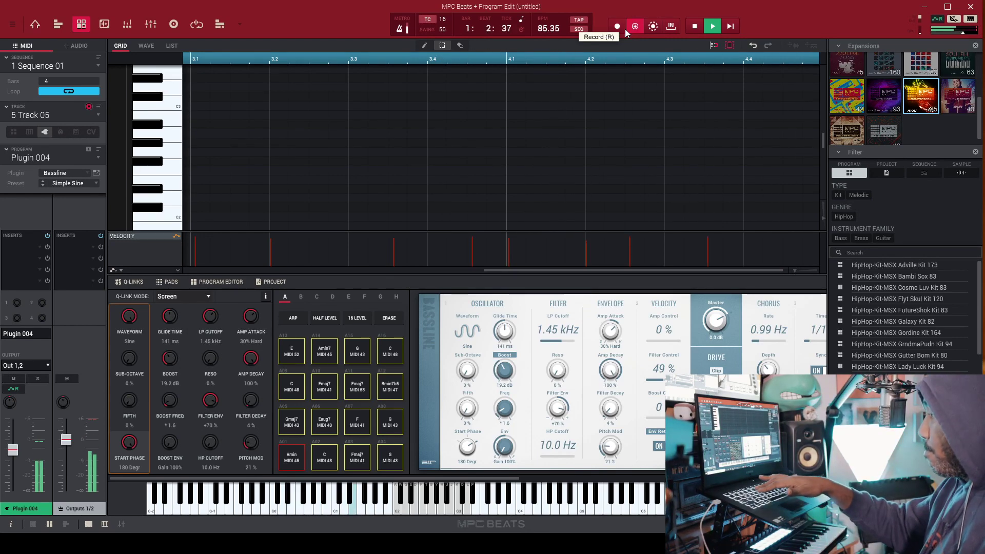
- Turn off Overdub after recording the tracks
{"action": "left_click", "coordinate": [626, 32]}
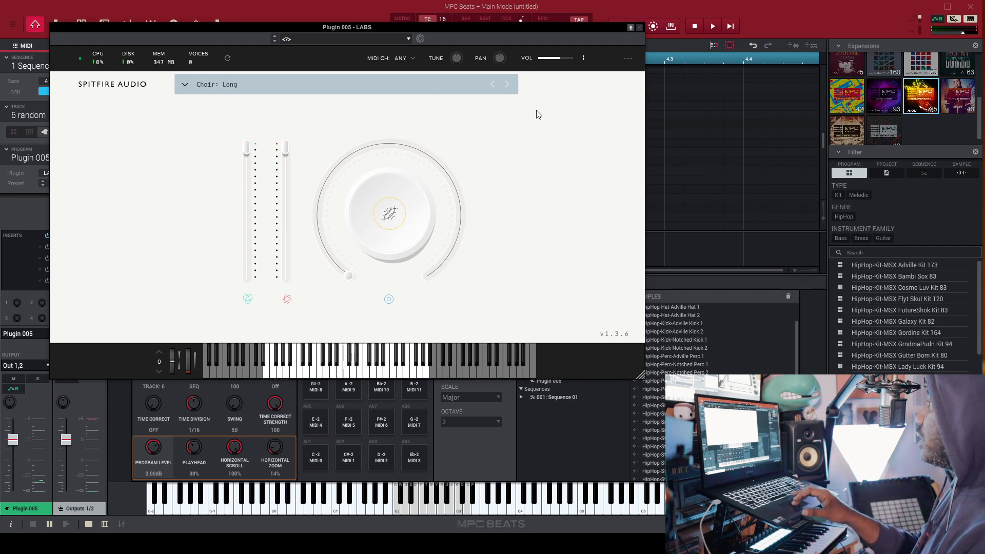
- In the LABS preset browser, try the Starred filter and star the Choir: Long preset
{"action": "left_click", "coordinate": [275, 93]}
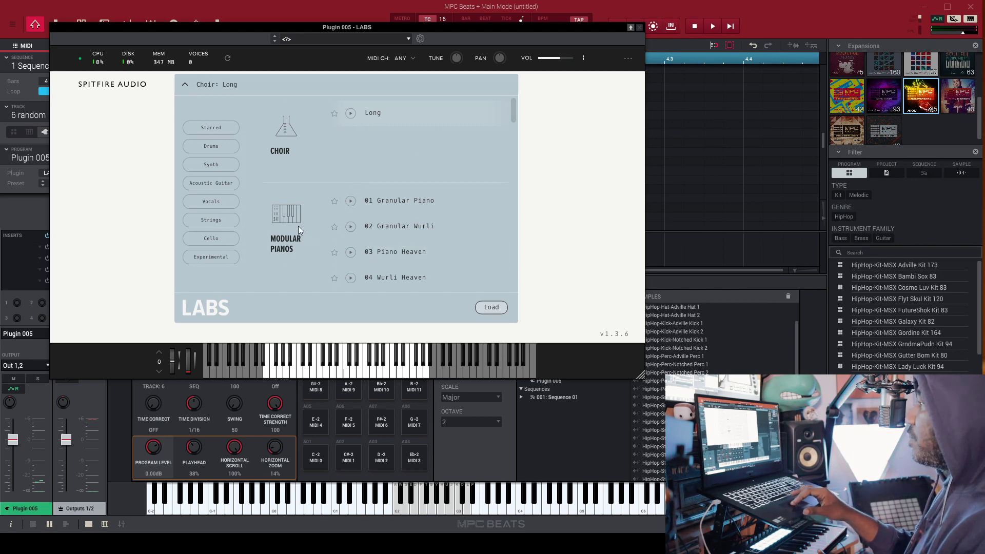
{"action": "scroll", "coordinate": [298, 227], "scroll_direction": "down", "scroll_amount": 15}
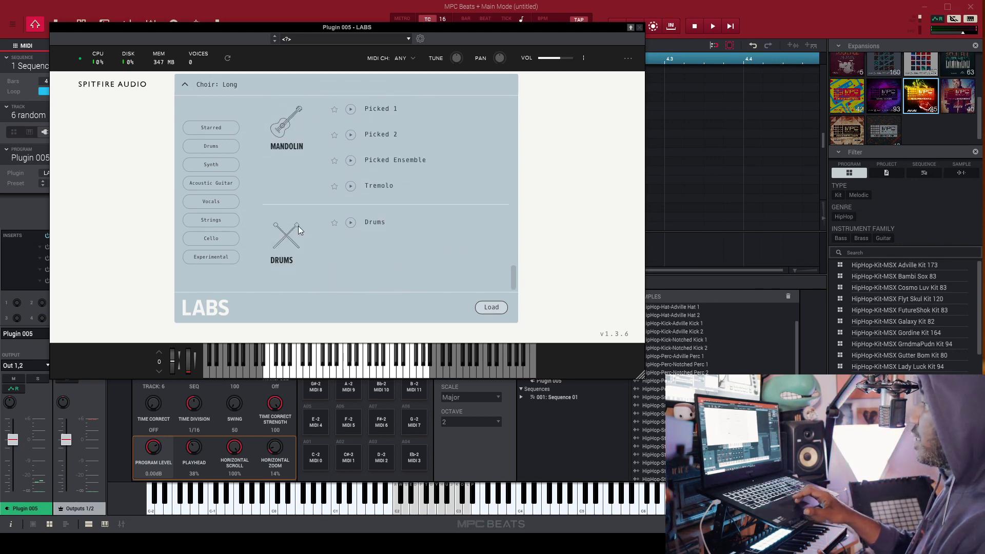
{"action": "scroll", "coordinate": [298, 227], "scroll_direction": "up", "scroll_amount": 15}
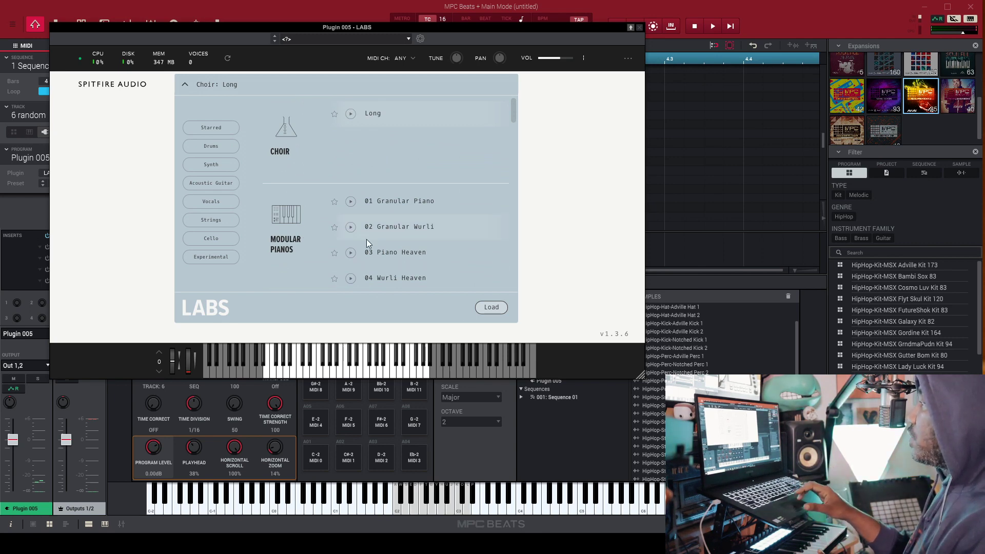
{"action": "left_click", "coordinate": [226, 131]}
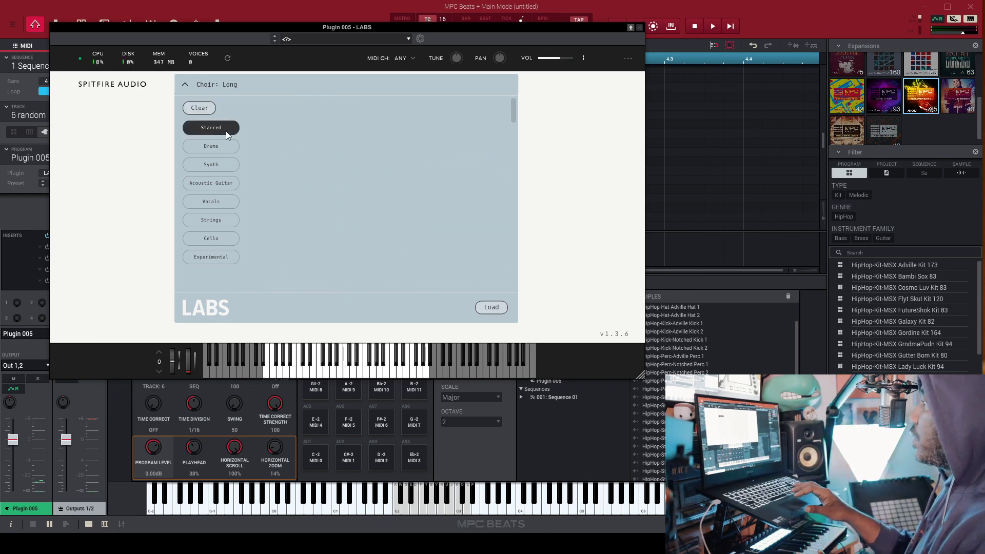
{"action": "left_click", "coordinate": [225, 131]}
{"action": "left_click", "coordinate": [334, 114]}
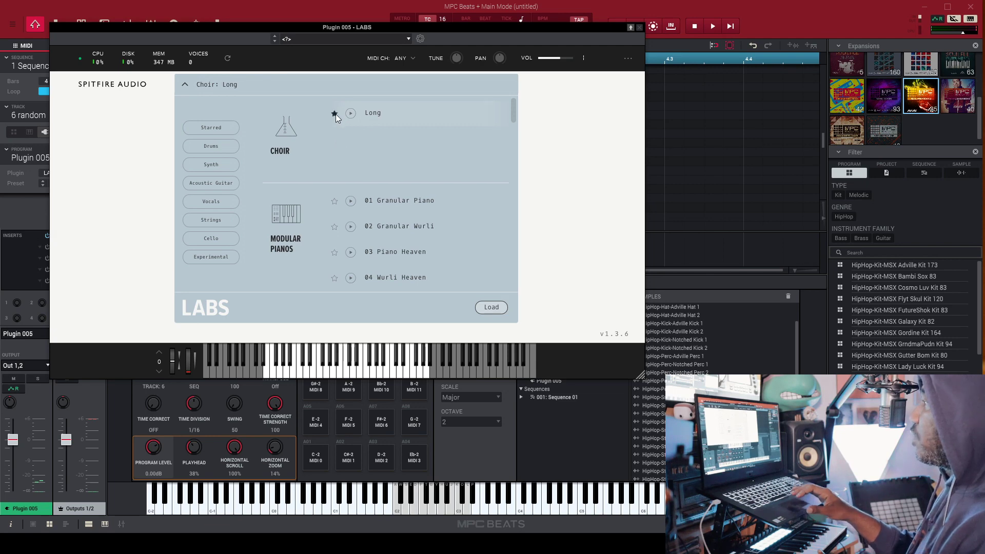
- Try and clear the Drums filter, then load the Choir: Long preset
{"action": "left_click", "coordinate": [232, 131]}
{"action": "left_click", "coordinate": [232, 131]}
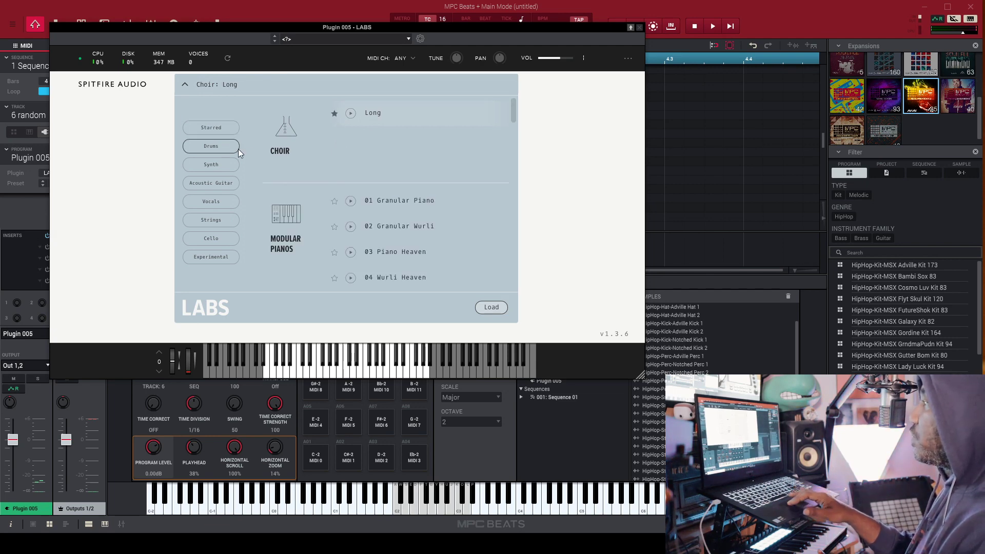
{"action": "left_click", "coordinate": [225, 148]}
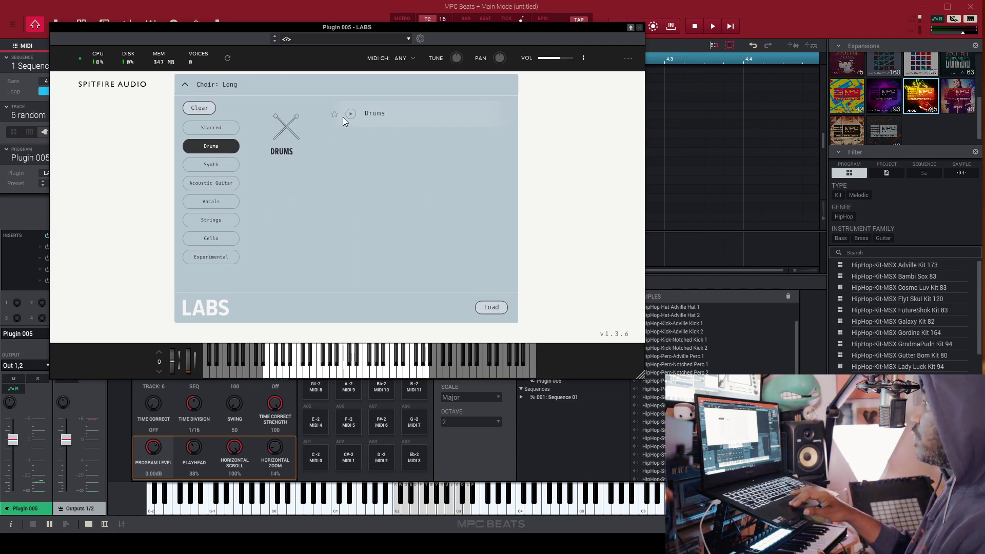
{"action": "left_click", "coordinate": [214, 146]}
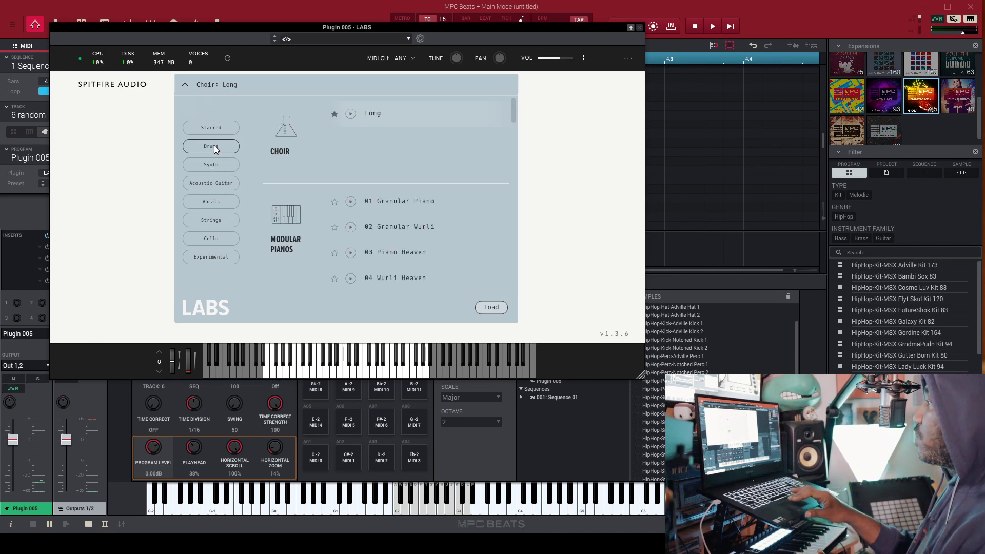
{"action": "left_click", "coordinate": [491, 307]}
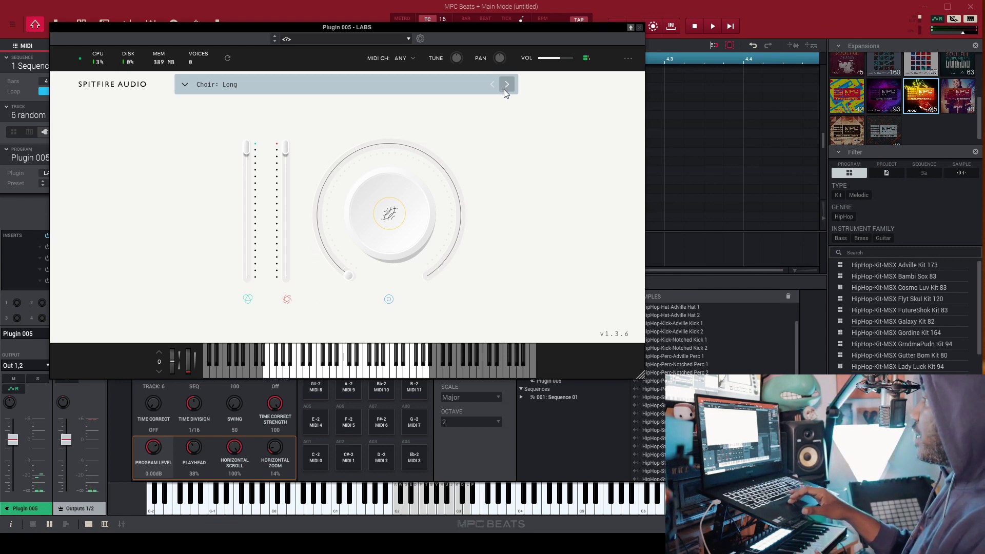
- Raise the Choir: Long reverb to 38% on the central dial, then drop it to minimum
{"action": "left_click", "coordinate": [340, 85]}
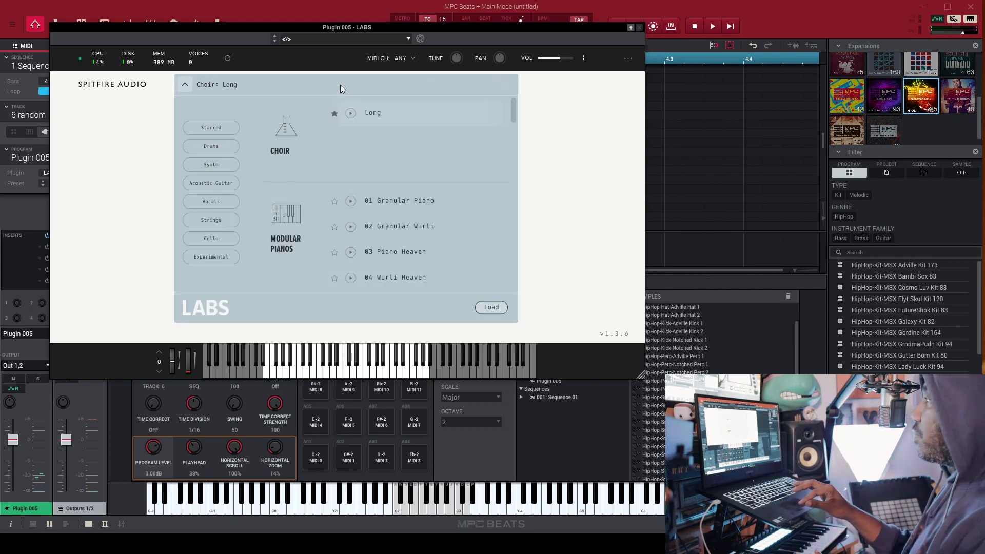
{"action": "left_click", "coordinate": [543, 107]}
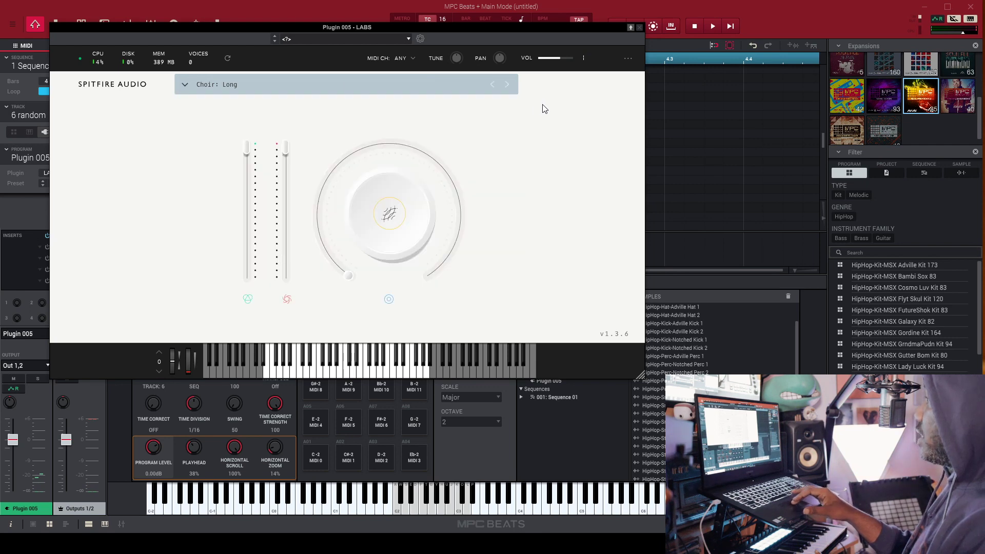
{"action": "mouse_move", "coordinate": [391, 227]}
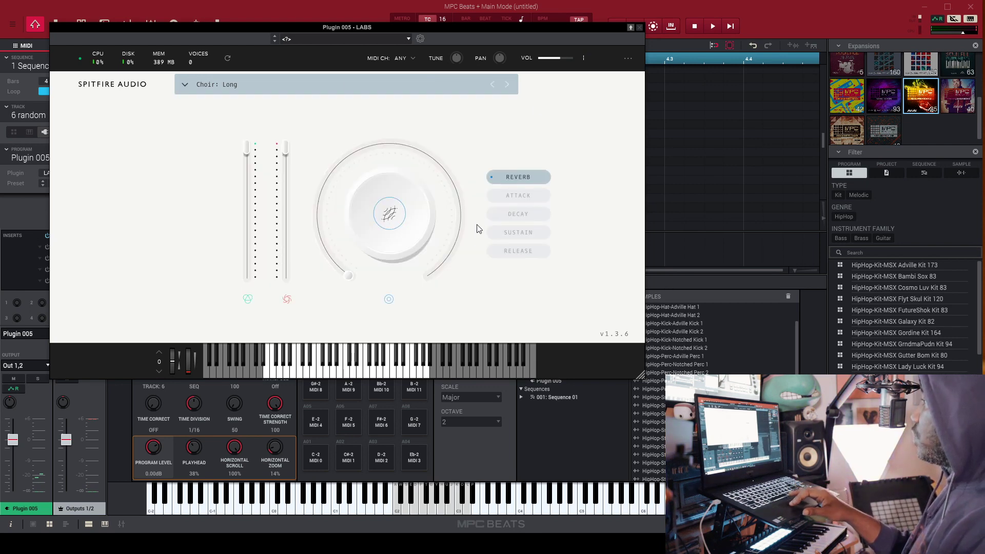
{"action": "left_click_drag", "start_coordinate": [348, 276], "coordinate": [314, 109]}
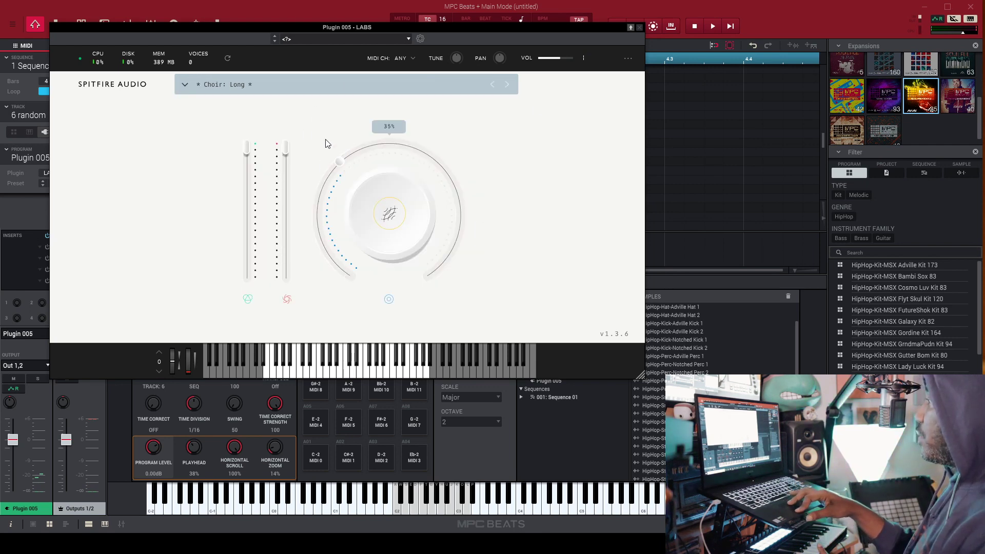
{"action": "left_click", "coordinate": [337, 351]}
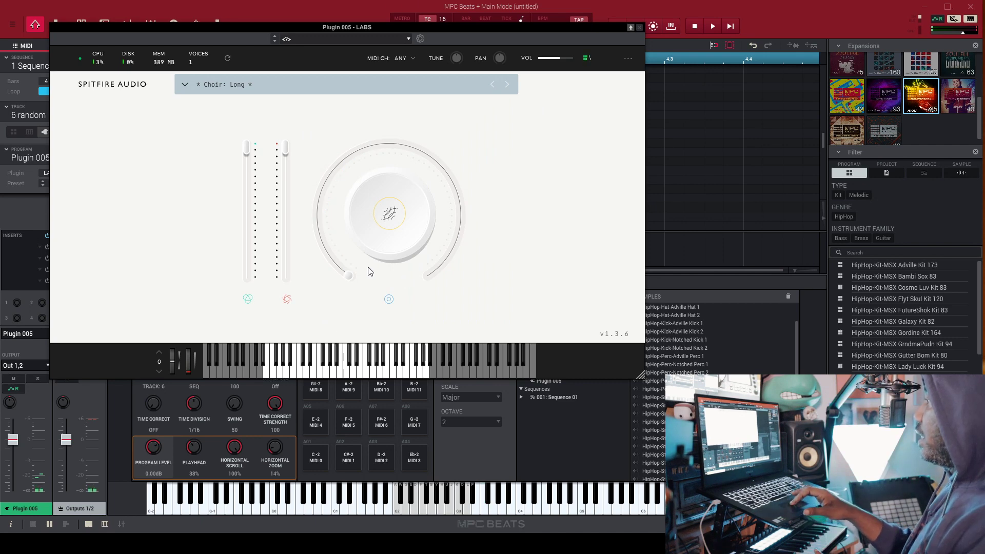
- Switch the central dial through Attack, Decay and finally Sustain
{"action": "mouse_move", "coordinate": [391, 227]}
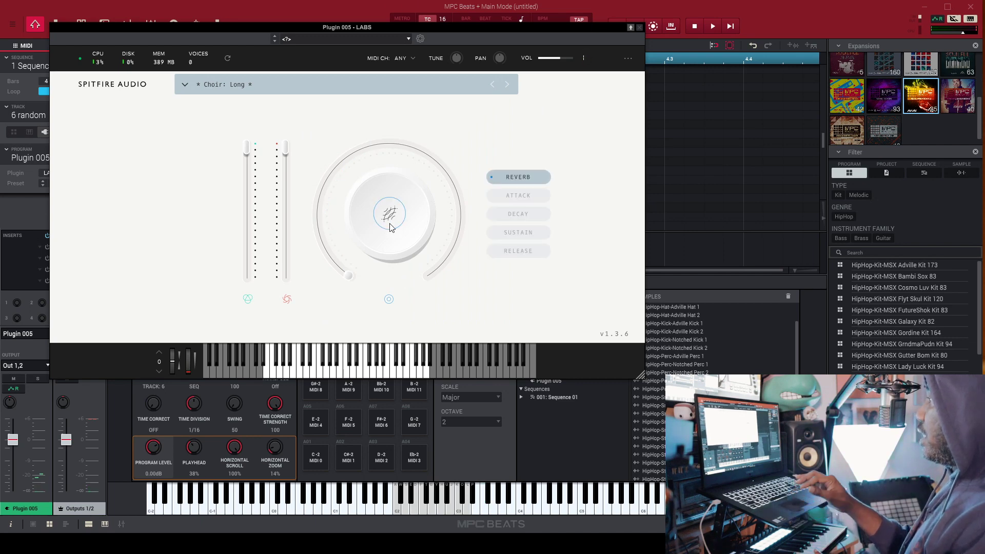
{"action": "left_click", "coordinate": [512, 198]}
{"action": "left_click", "coordinate": [519, 216]}
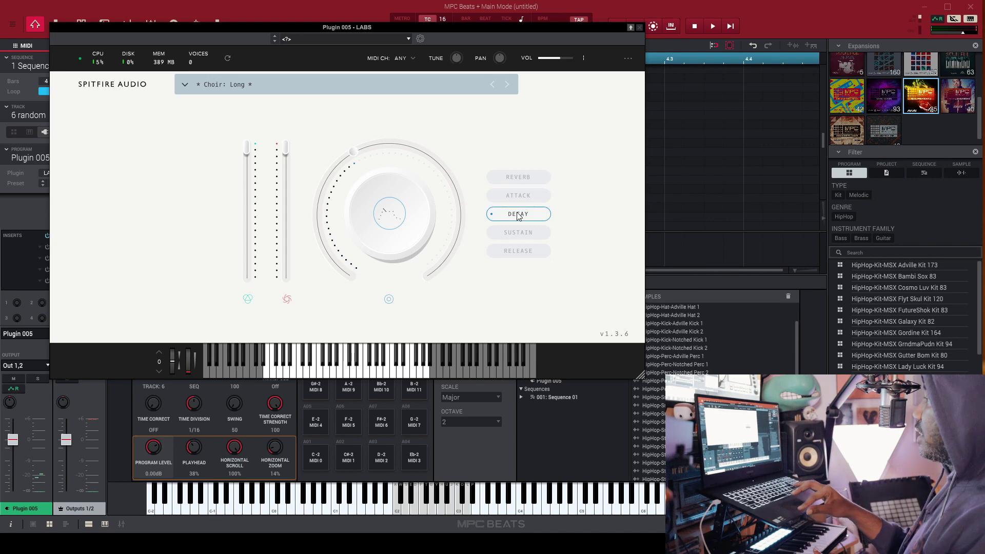
{"action": "left_click", "coordinate": [518, 232]}
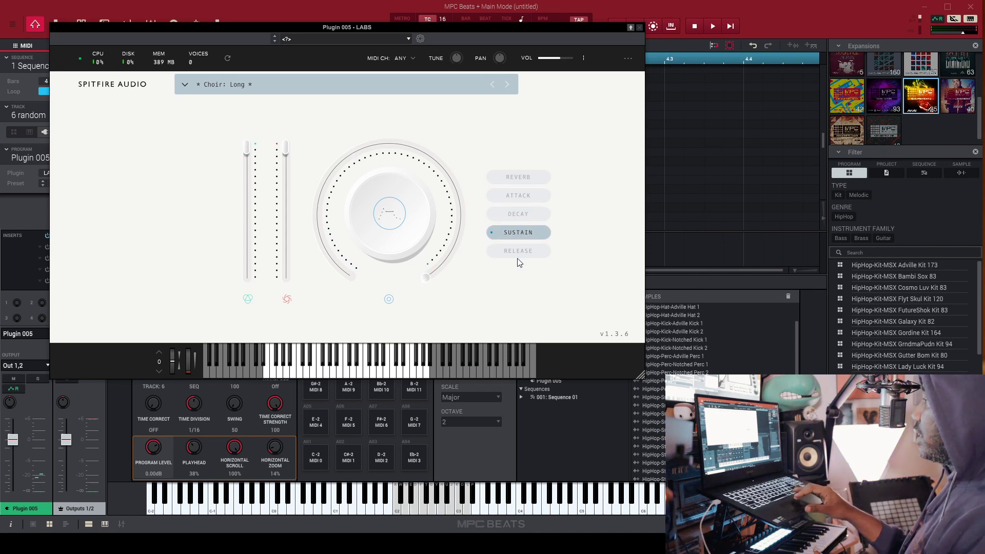